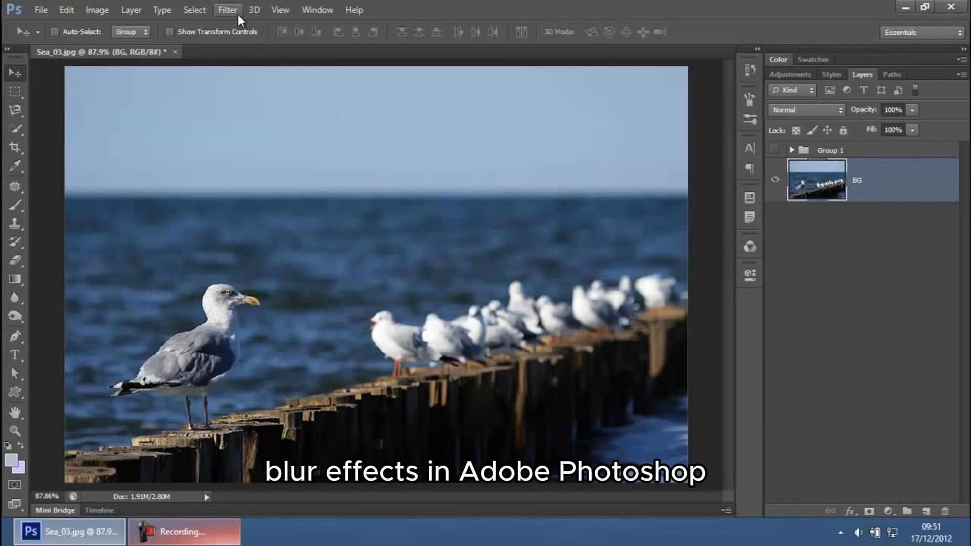
pyautogui.click(237, 15)
pyautogui.moveTo(374, 153)
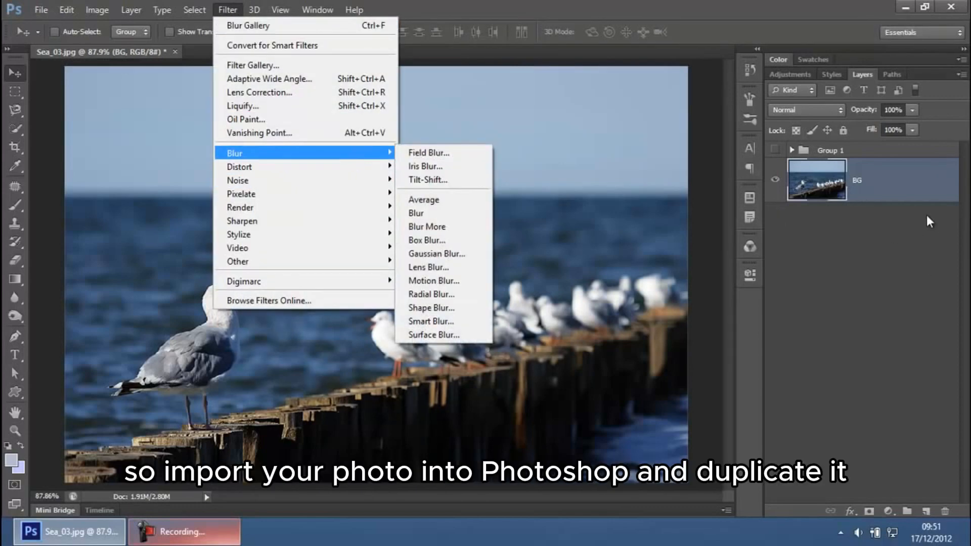
pyautogui.click(873, 189)
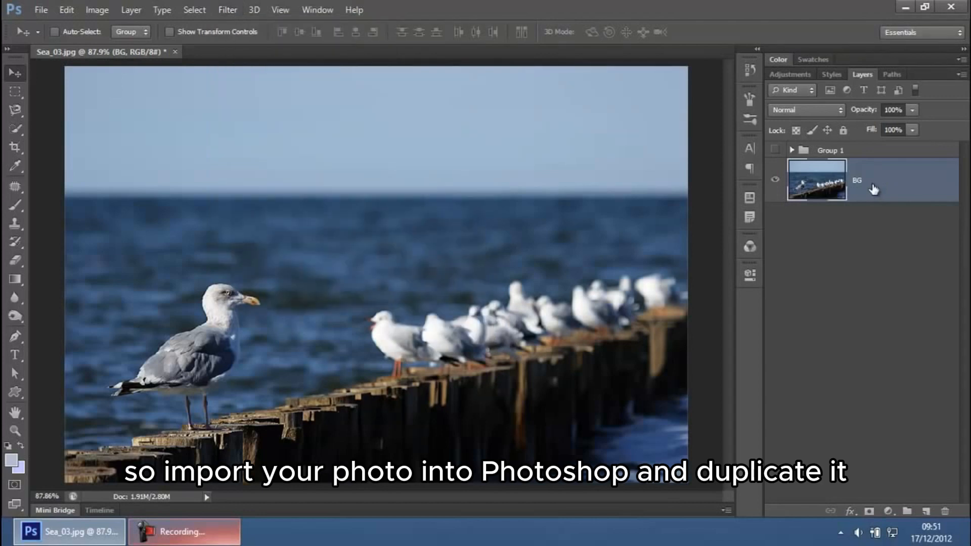
# Step: Apply the Tilt-Shift blur filter and rotate its focus band to run vertically through the front gull
pyautogui.click(228, 11)
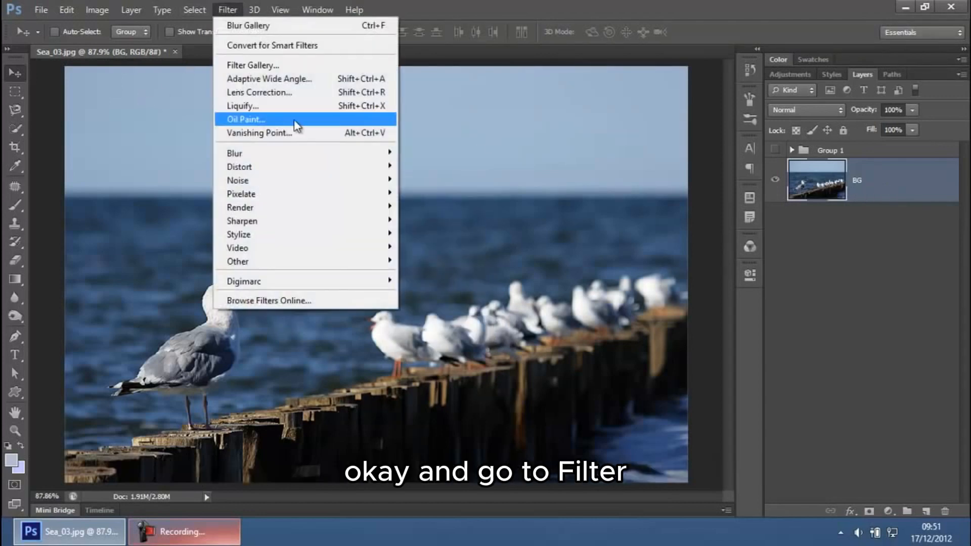
pyautogui.moveTo(384, 152)
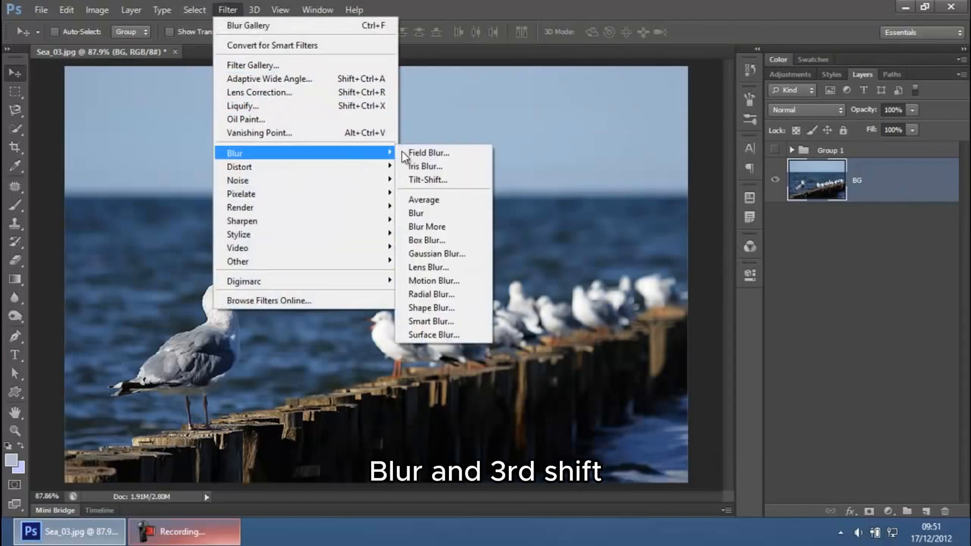
pyautogui.click(452, 180)
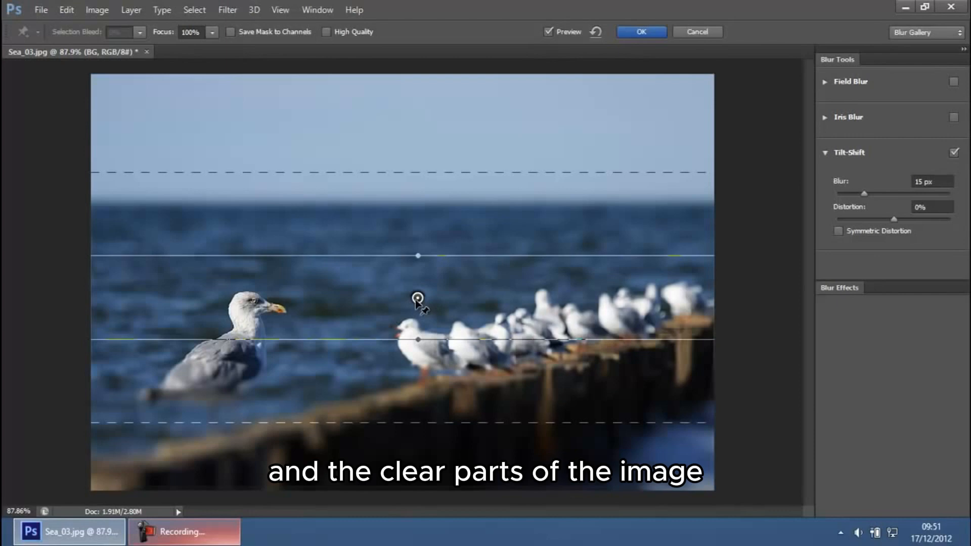
pyautogui.scroll(-1, 416, 300)
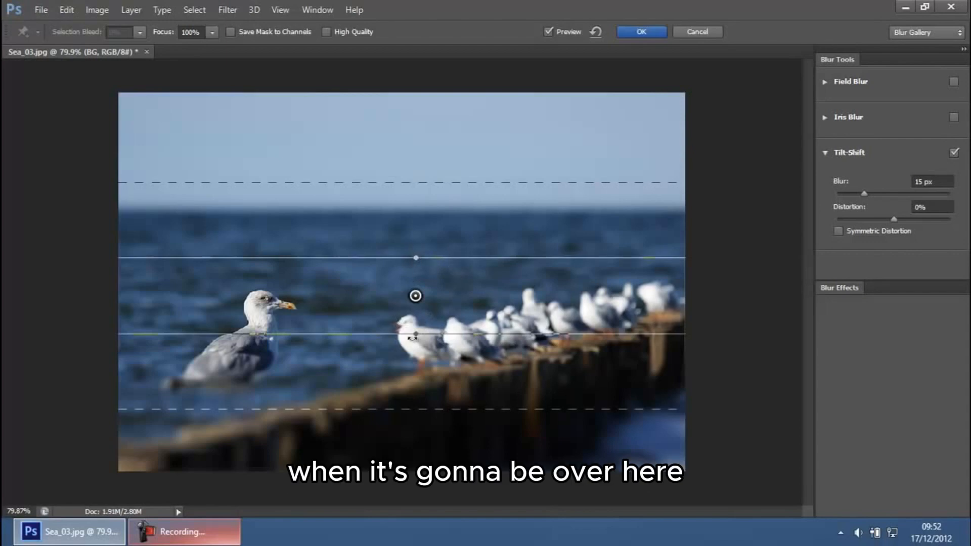
pyautogui.moveTo(417, 251); pyautogui.dragTo(352, 309)
pyautogui.hotkey('ctrl', 'z')
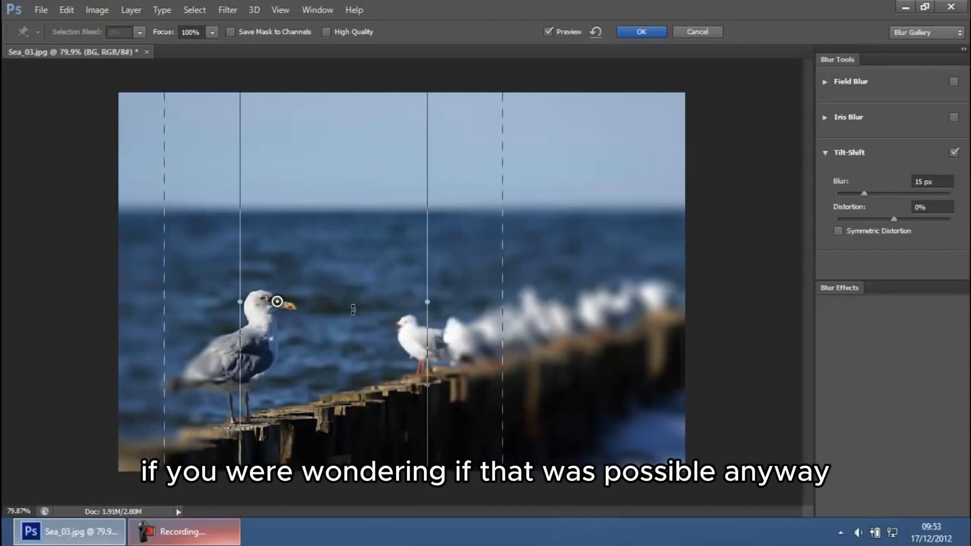
# Step: Adjust the focus band's solid and dashed edge lines and pin position around the front gull, then apply the 15 px Tilt-Shift blur
pyautogui.moveTo(434, 301); pyautogui.dragTo(366, 302)
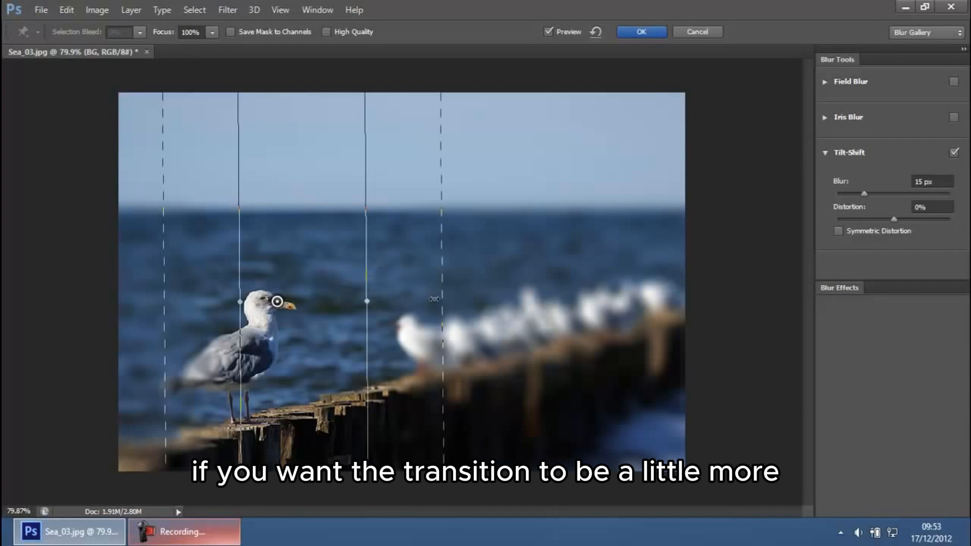
pyautogui.moveTo(445, 297); pyautogui.dragTo(520, 297)
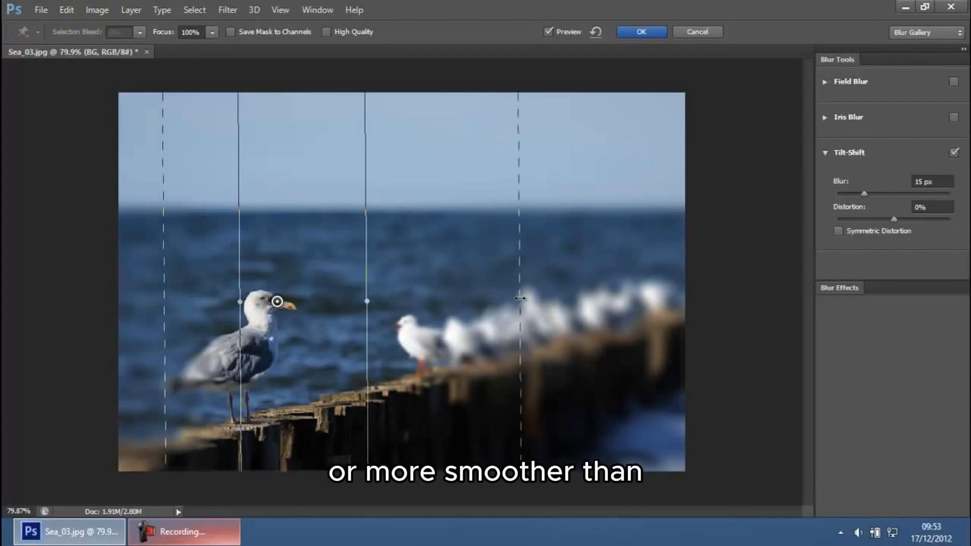
pyautogui.moveTo(525, 298); pyautogui.dragTo(490, 305)
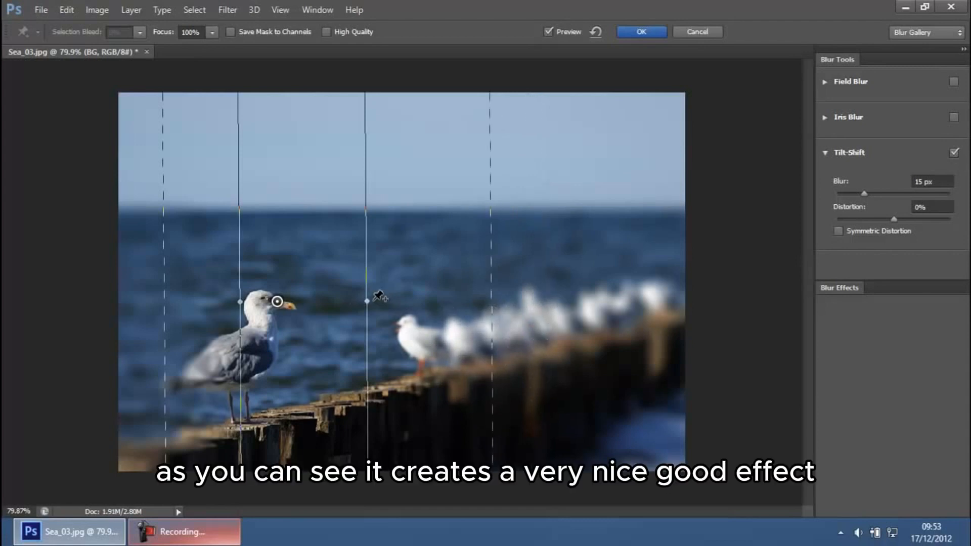
pyautogui.moveTo(368, 300); pyautogui.dragTo(427, 301)
pyautogui.moveTo(502, 301); pyautogui.dragTo(504, 300)
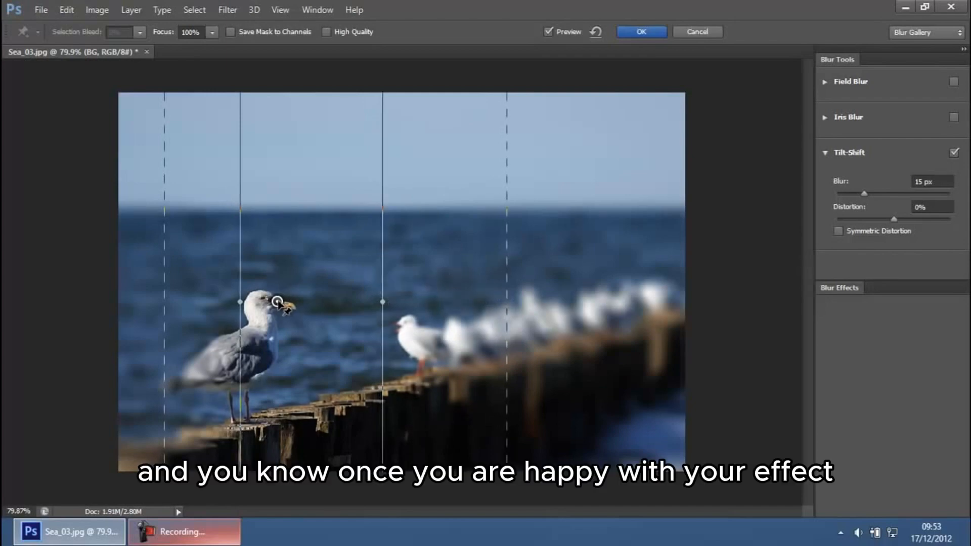
pyautogui.moveTo(276, 302); pyautogui.dragTo(246, 305)
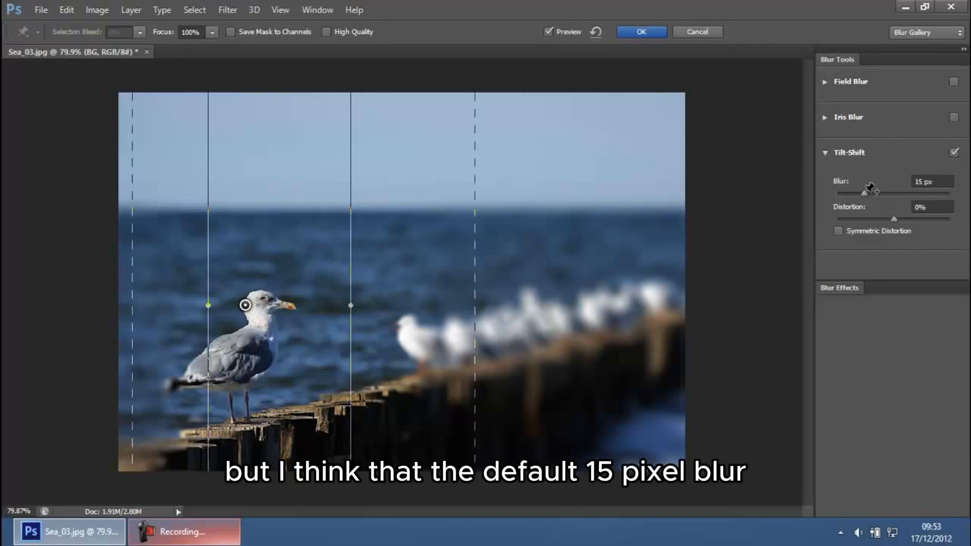
pyautogui.click(643, 30)
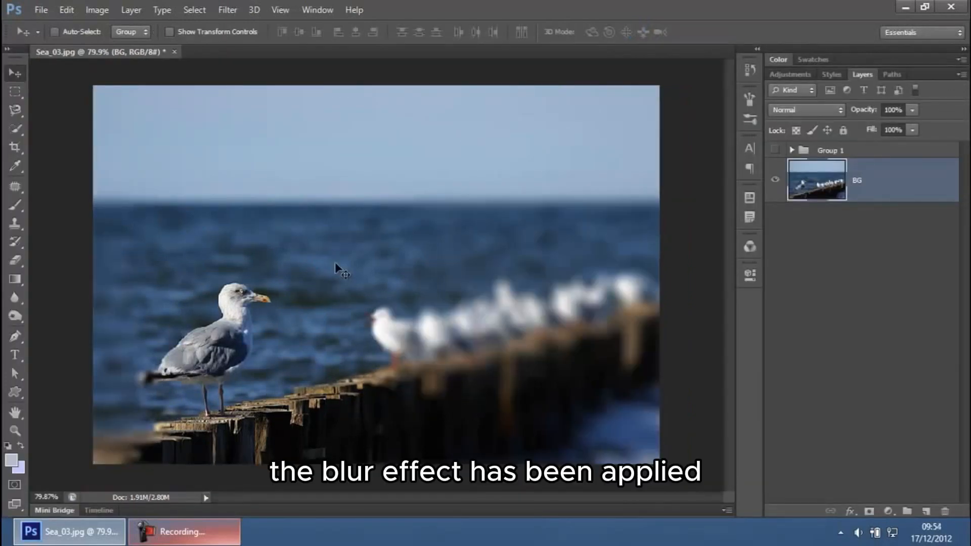
# Step: Toggle undo and redo of the blur to compare the image before and after the effect
pyautogui.hotkey('ctrl', 'z')
pyautogui.hotkey('ctrl', 'z')
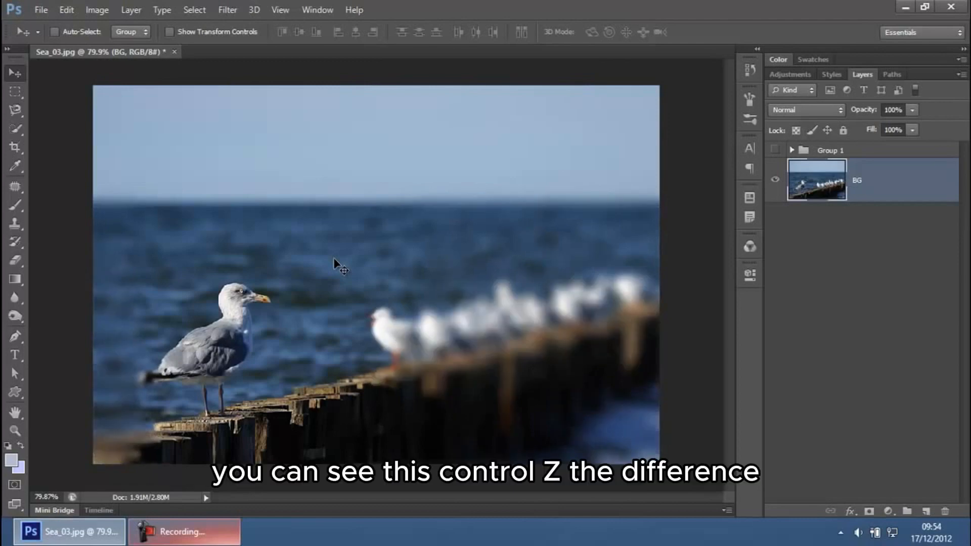
pyautogui.hotkey('ctrl', 'z')
pyautogui.hotkey('ctrl', 'z')
pyautogui.hotkey('ctrl', 'z')
pyautogui.hotkey('ctrl', 'z')
pyautogui.hotkey('ctrl', 'z')
pyautogui.hotkey('ctrl', 'z')
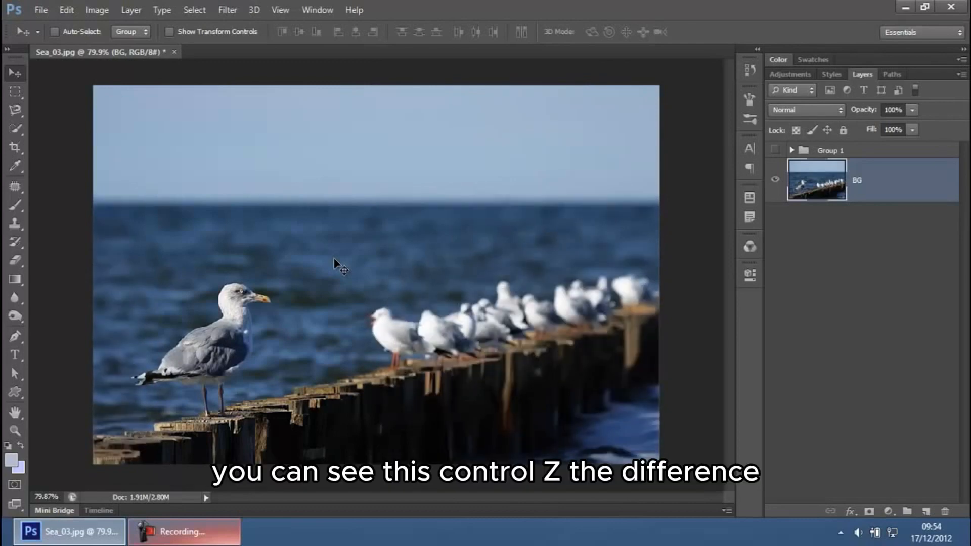
# Step: Select Group 1 and make the 'Bee Different' text group visible over the photo
pyautogui.click(820, 150)
pyautogui.click(775, 150)
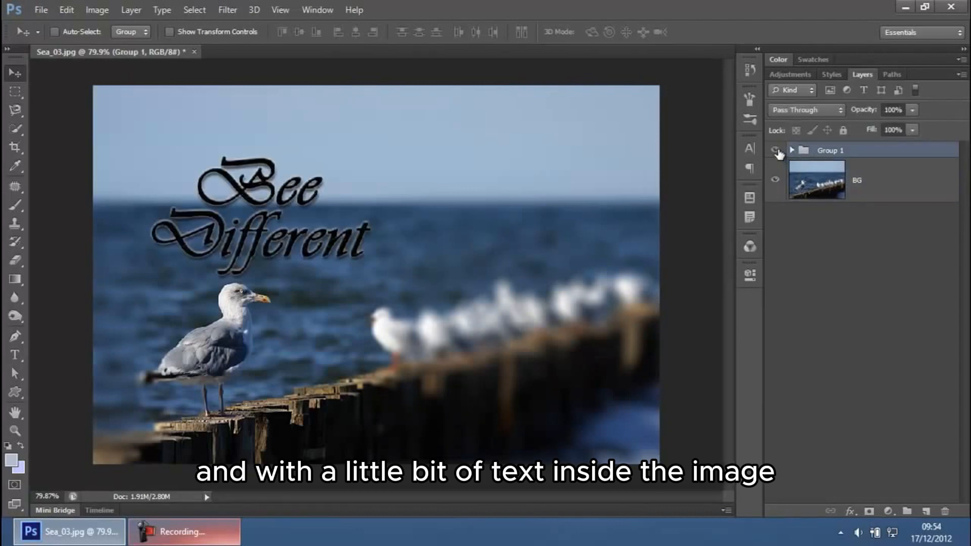
# Step: Compare the result at 100% zoom against the history state before the Blur Gallery
pyautogui.hotkey('ctrl', '1')
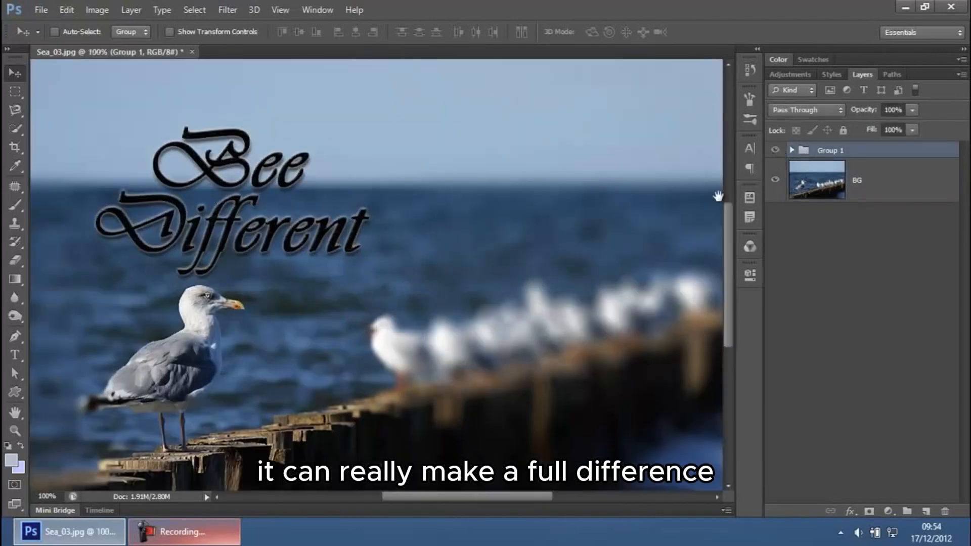
pyautogui.moveTo(633, 206)
pyautogui.mouseDown()
pyautogui.moveTo(620, 233)
pyautogui.moveTo(621, 221)
pyautogui.mouseUp()
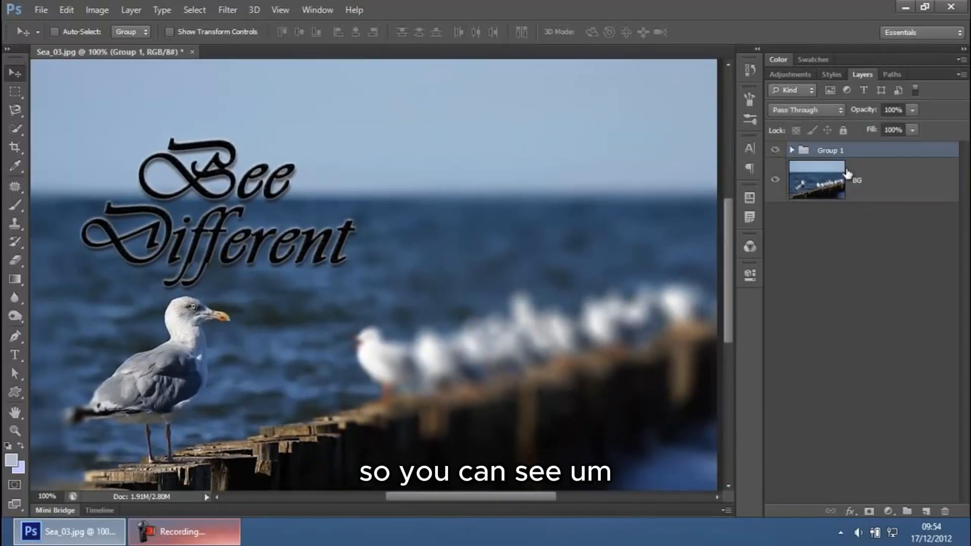
pyautogui.click(749, 69)
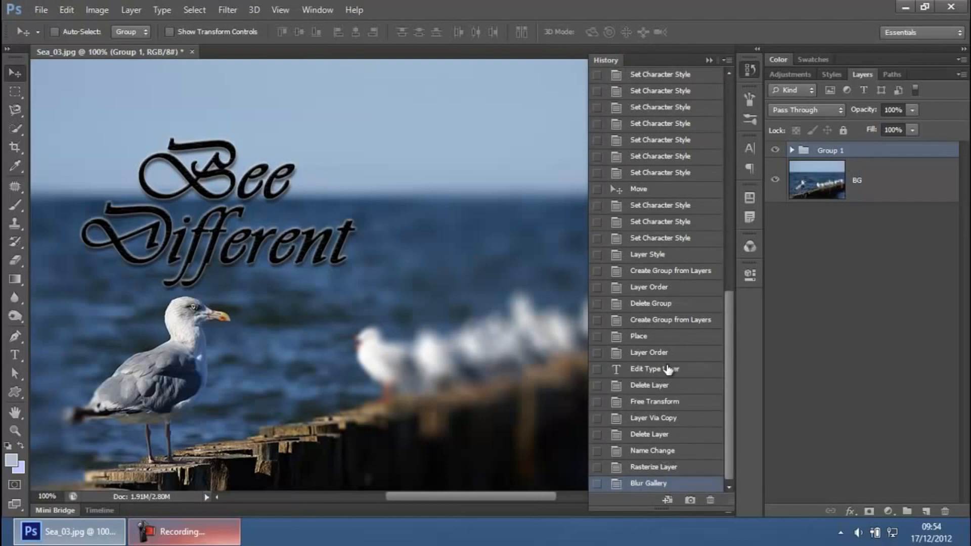
pyautogui.click(670, 470)
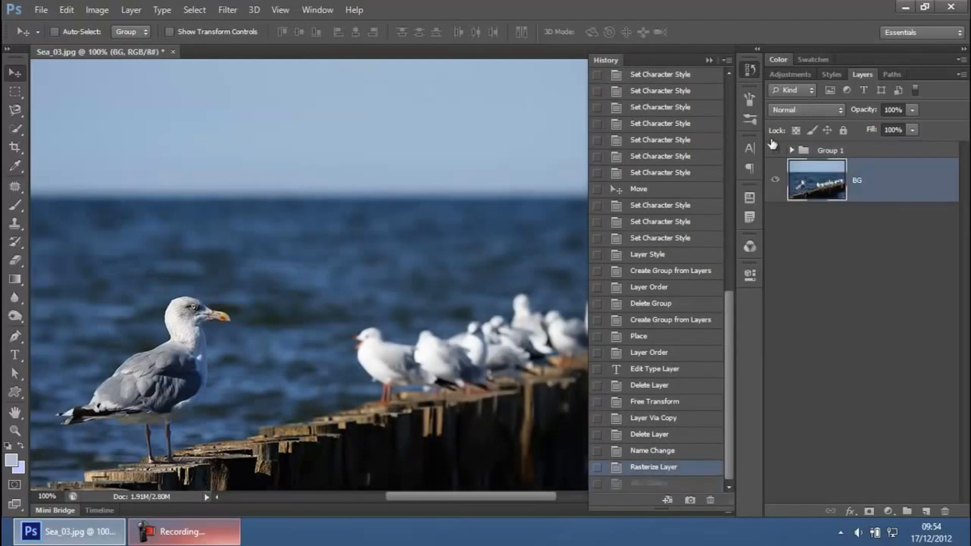
pyautogui.click(751, 68)
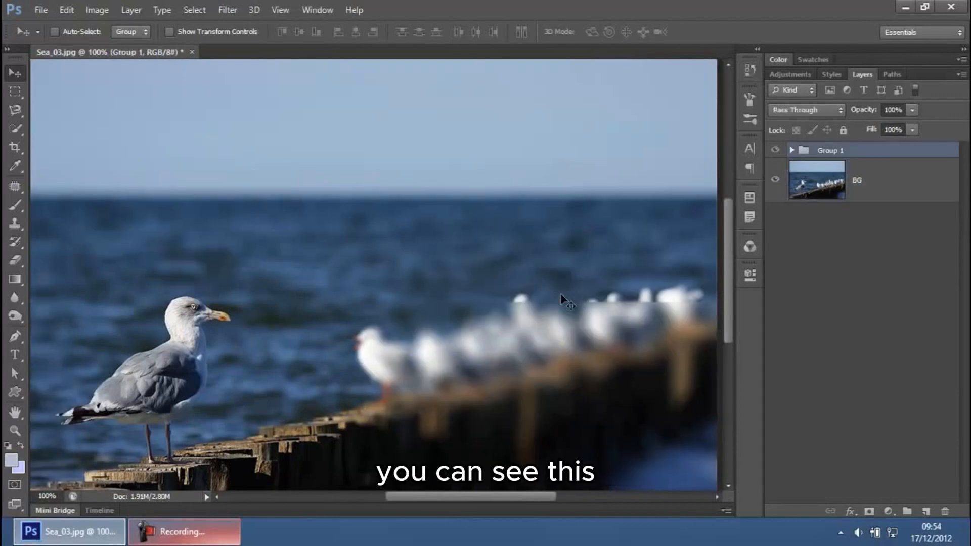
# Step: Toggle undo and redo repeatedly to compare the blurred image with the original, ending on the blurred version
pyautogui.hotkey('ctrl', 'z')
pyautogui.hotkey('ctrl', 'z')
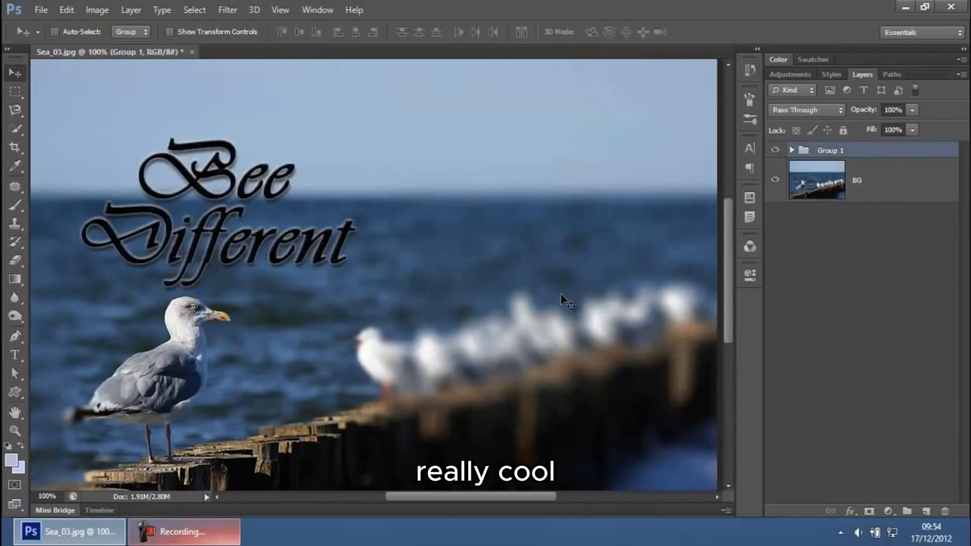
pyautogui.hotkey('ctrl', 'z')
pyautogui.hotkey('ctrl', 'z')
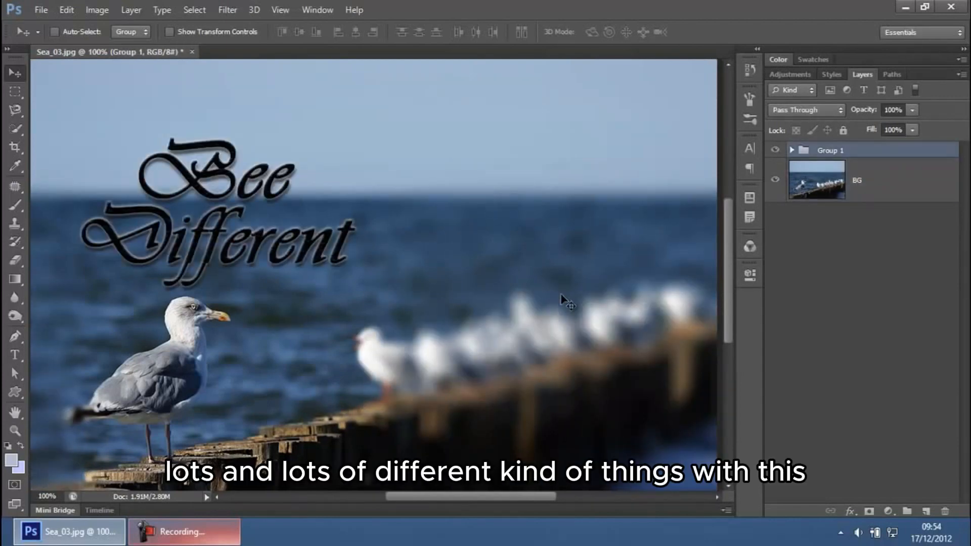
pyautogui.hotkey('ctrl', 'z')
pyautogui.hotkey('ctrl', 'z')
pyautogui.hotkey('ctrl', 'z')
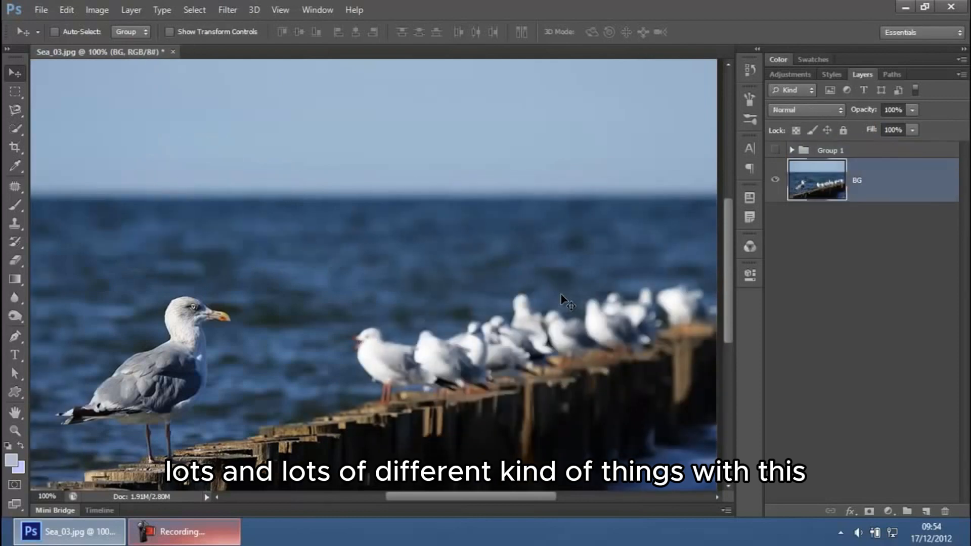
pyautogui.hotkey('ctrl', 'z')
pyautogui.hotkey('ctrl', 'z')
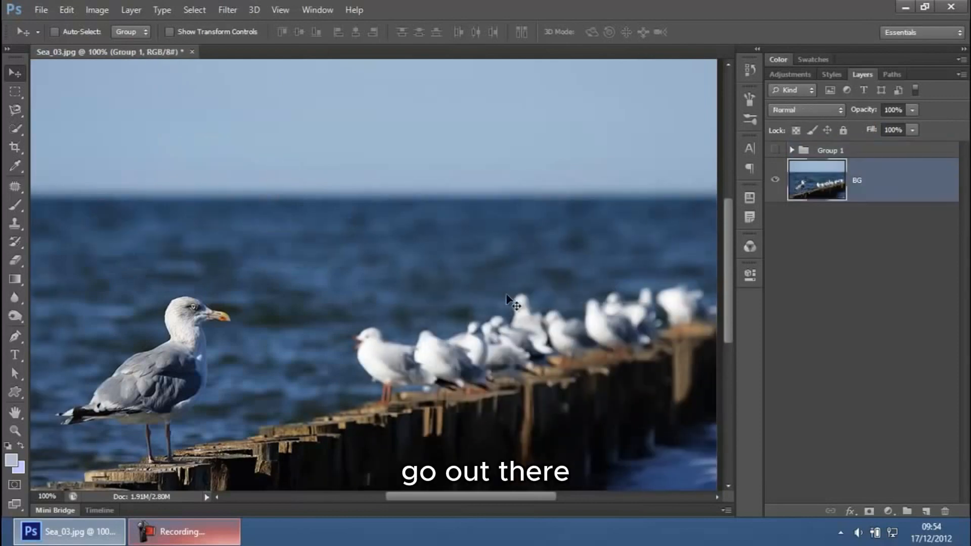
pyautogui.hotkey('ctrl', 'z')
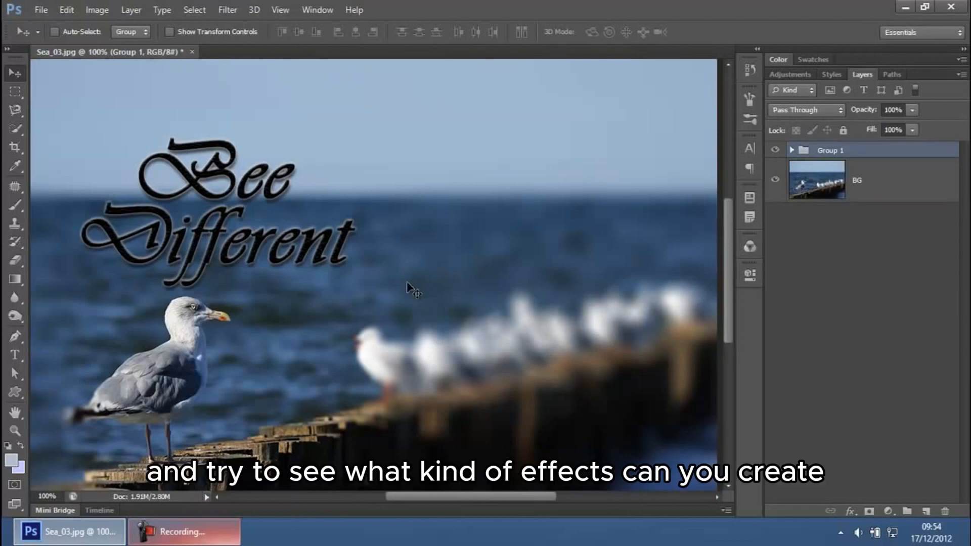
pyautogui.click(205, 530)
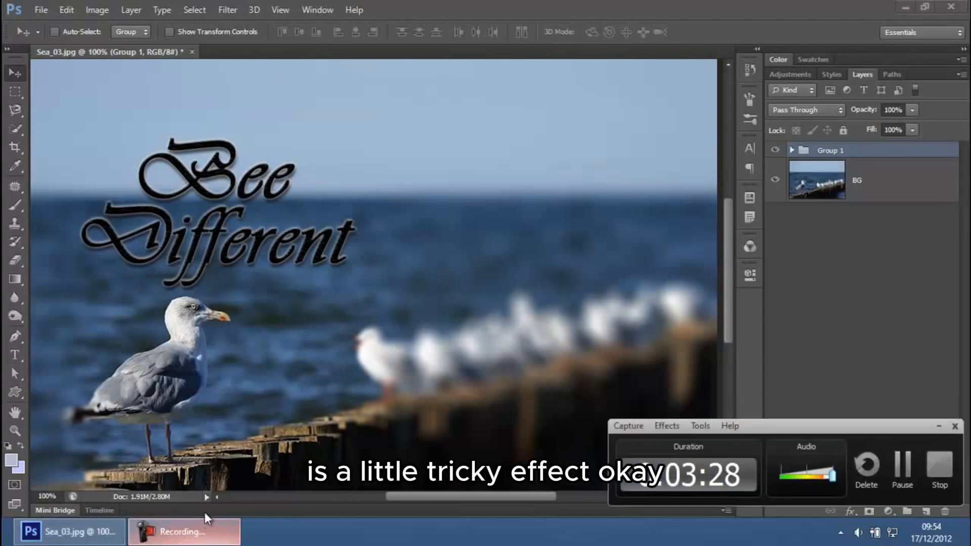